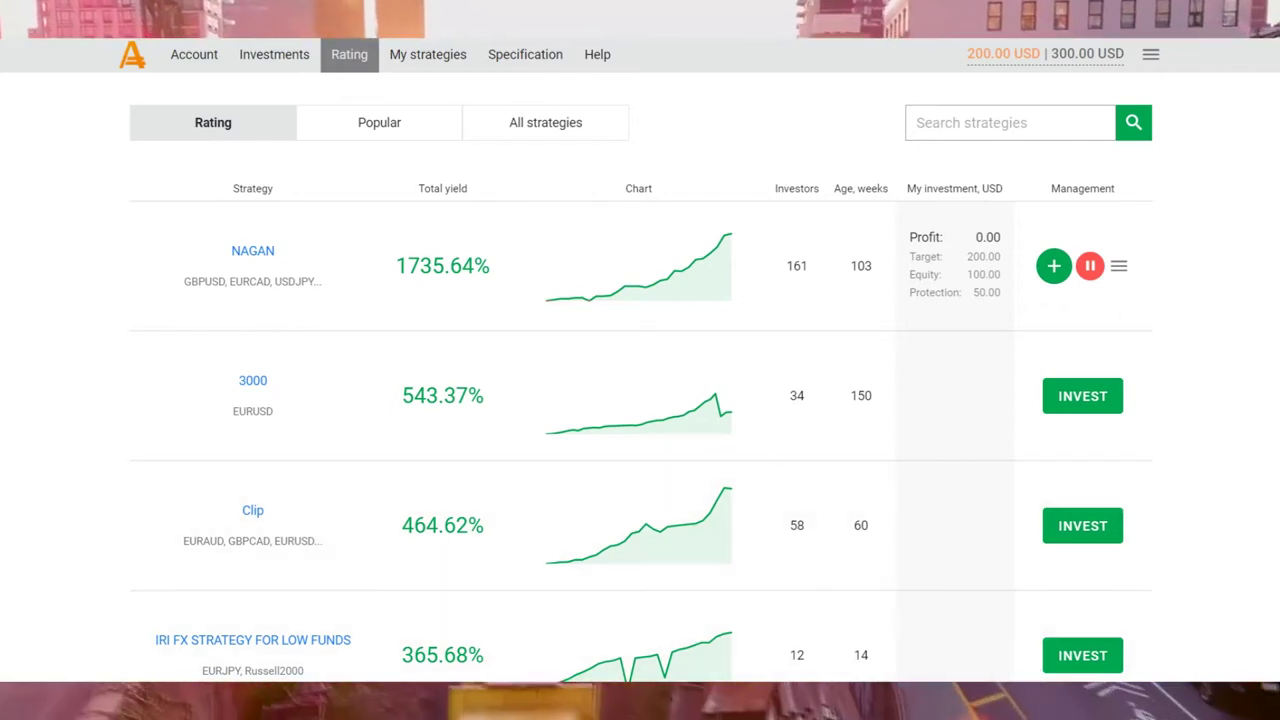
Review the 3000 and Clip strategy details, noting Clip's 464.62% all-time yield, then return to the rating list.
scroll(640, 400, down, 1)
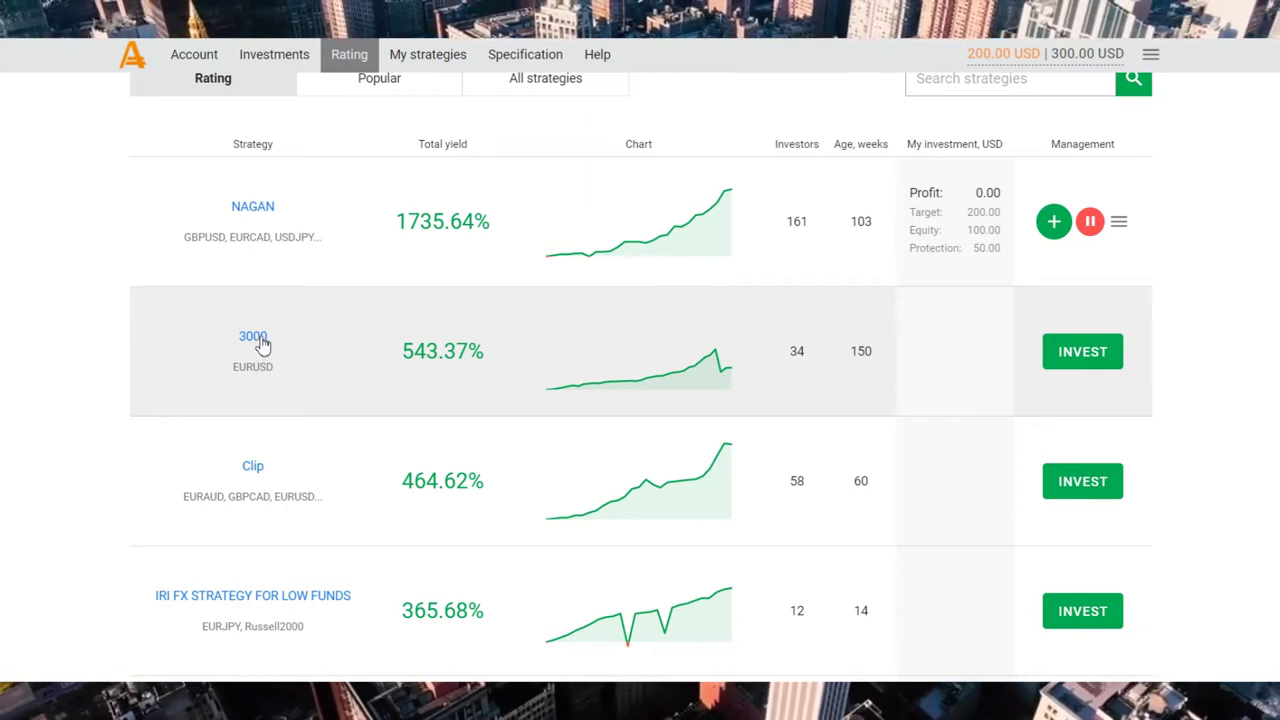
mouse_move(716, 370)
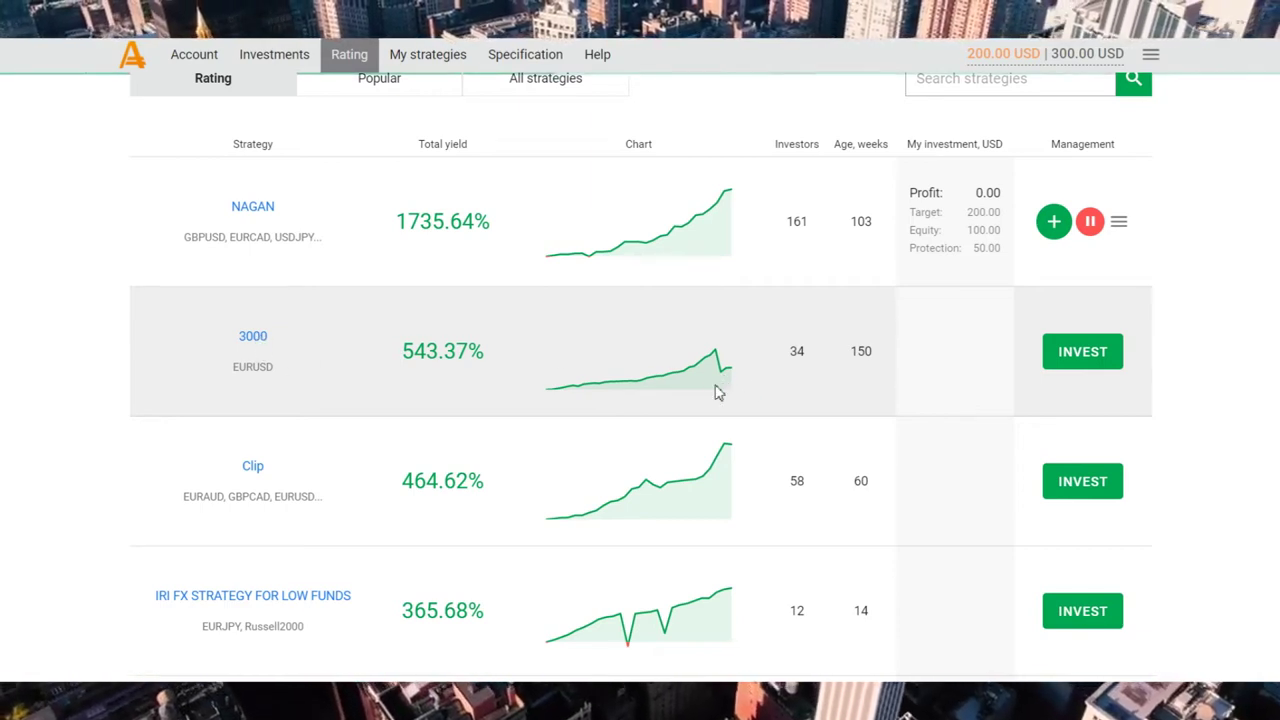
click(823, 403)
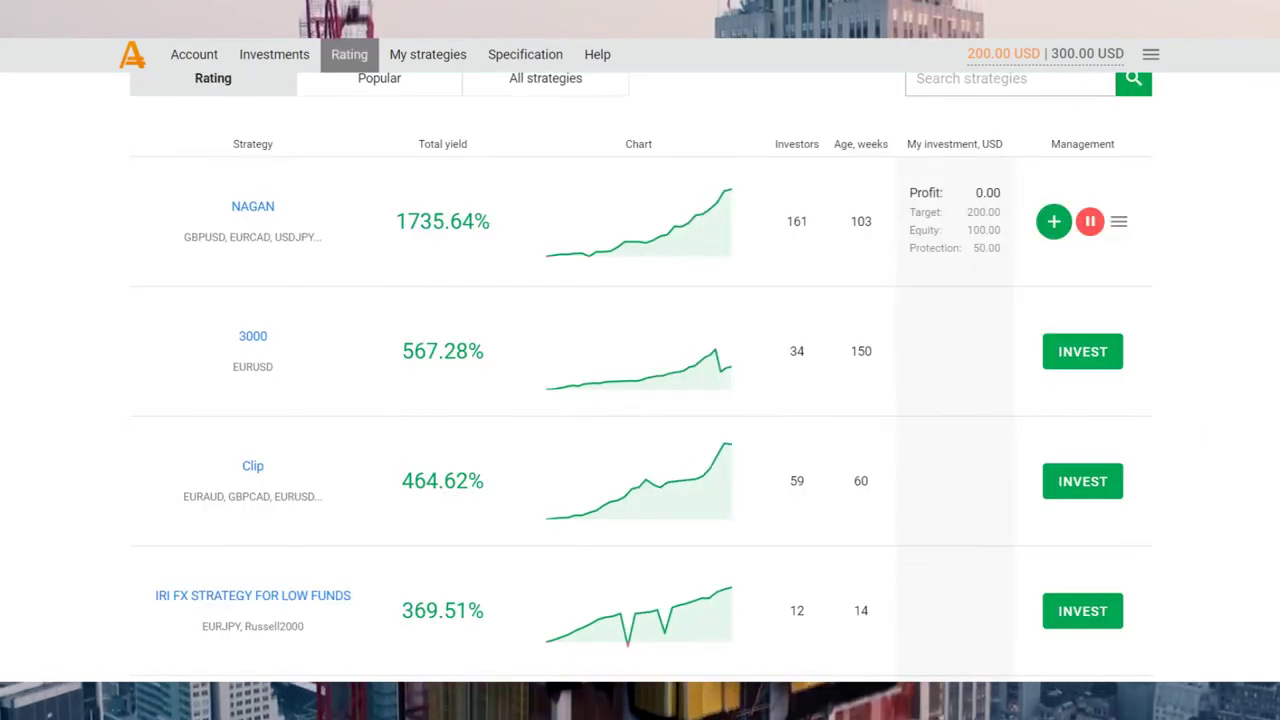
scroll(1237, 386, down, 1)
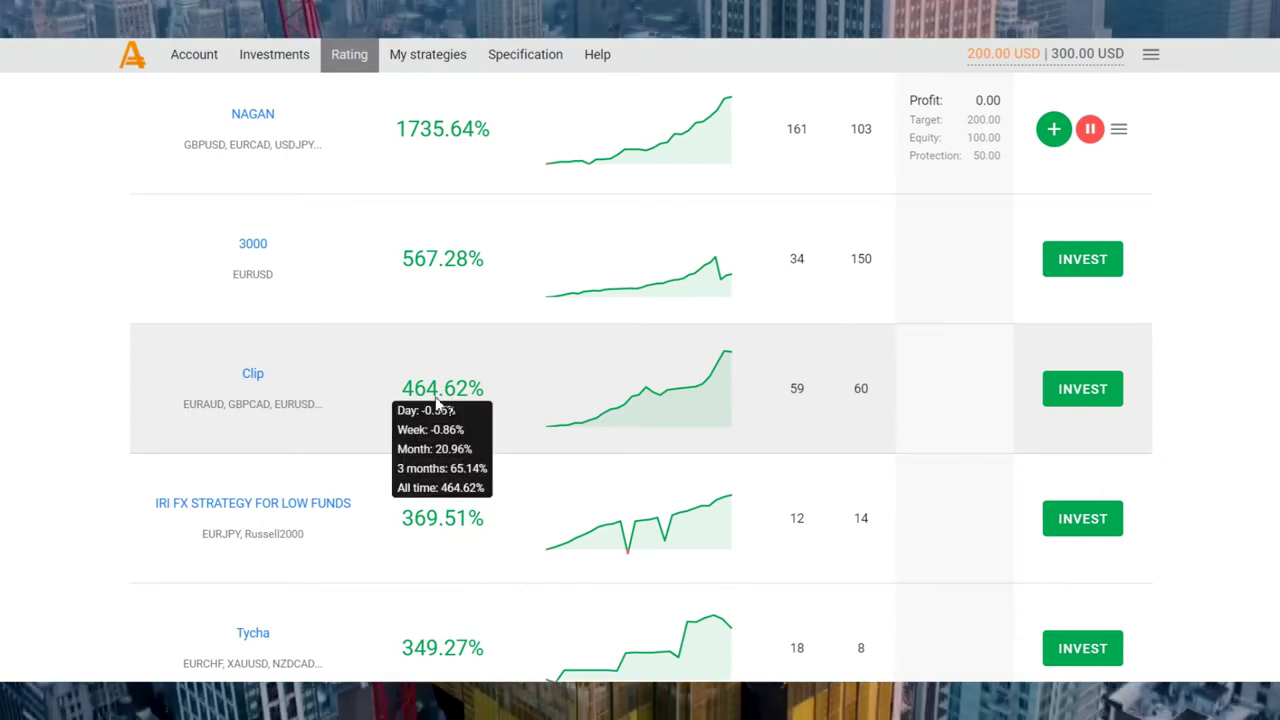
mouse_move(445, 388)
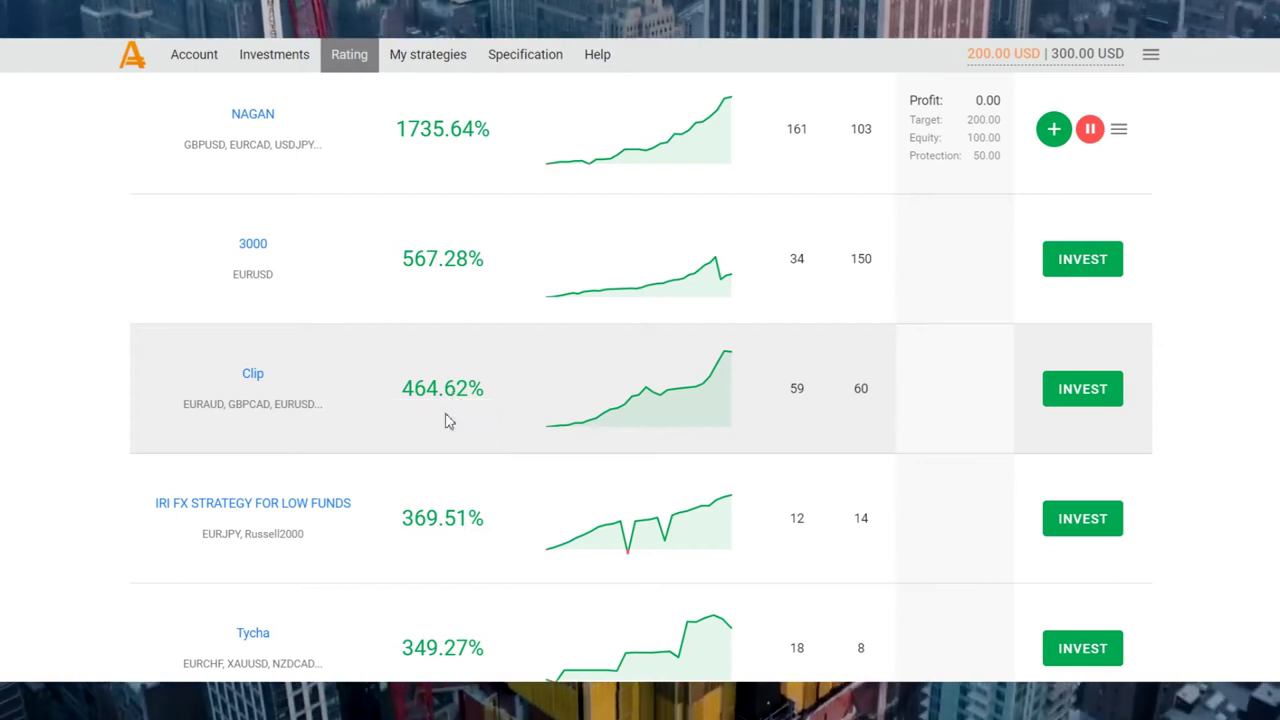
click(252, 373)
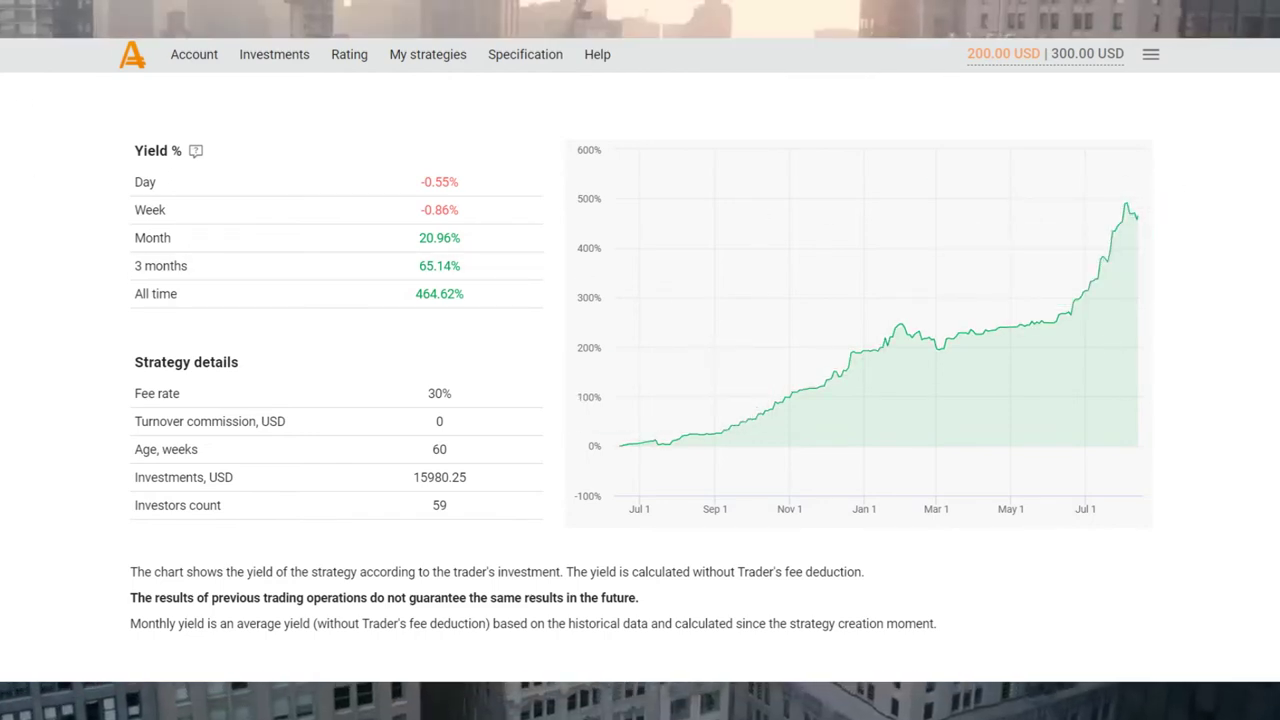
key(alt+Left)
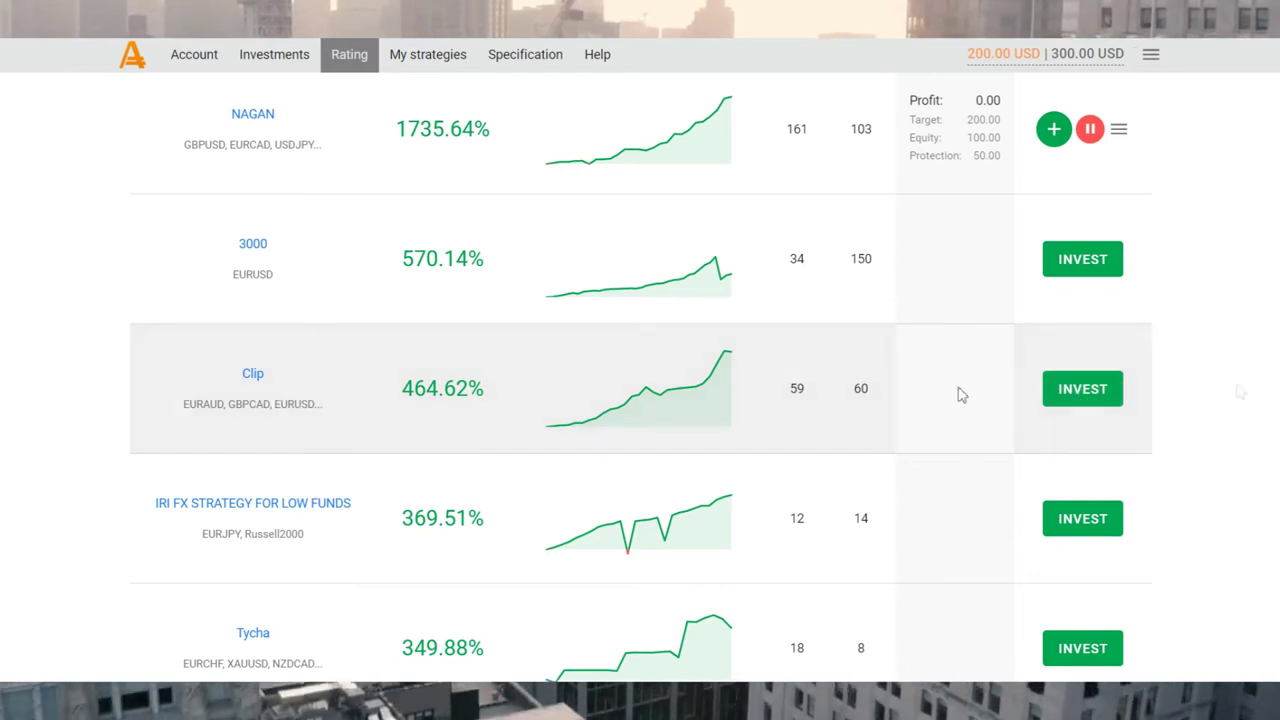
Start a 100 USD investment in Clip and lower its protection to 20%.
click(1107, 394)
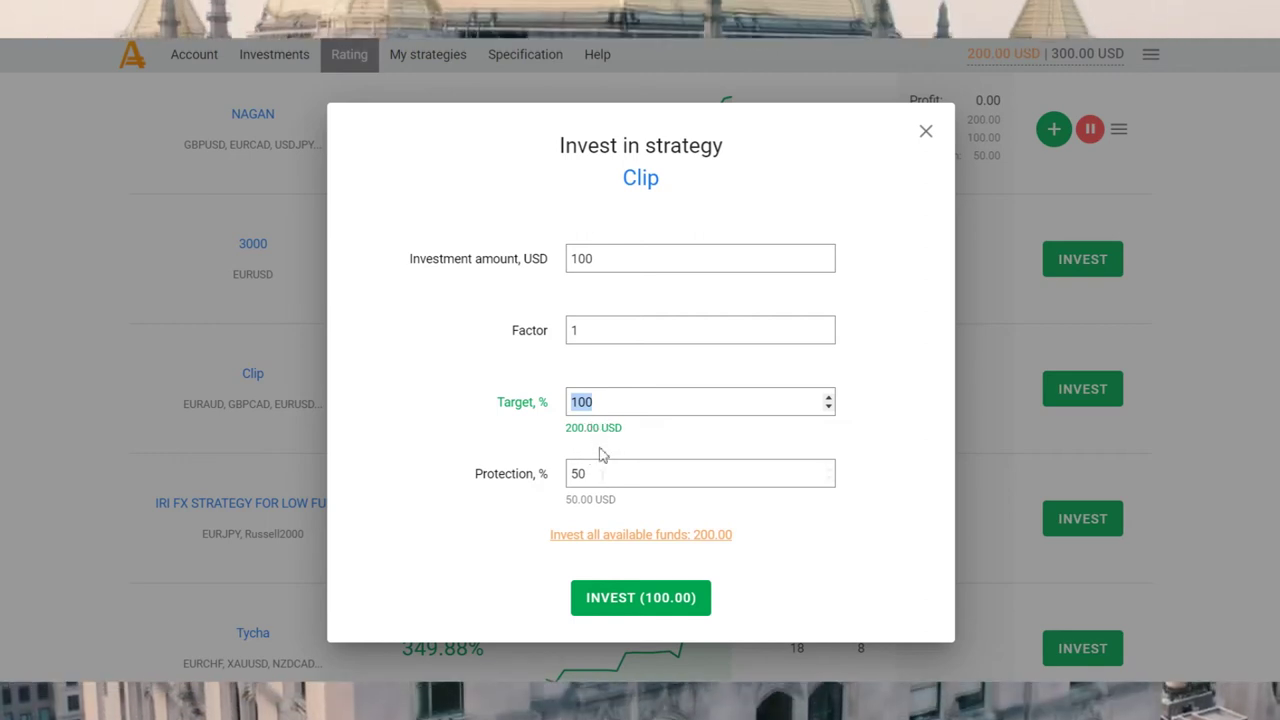
mouse_move(700, 473)
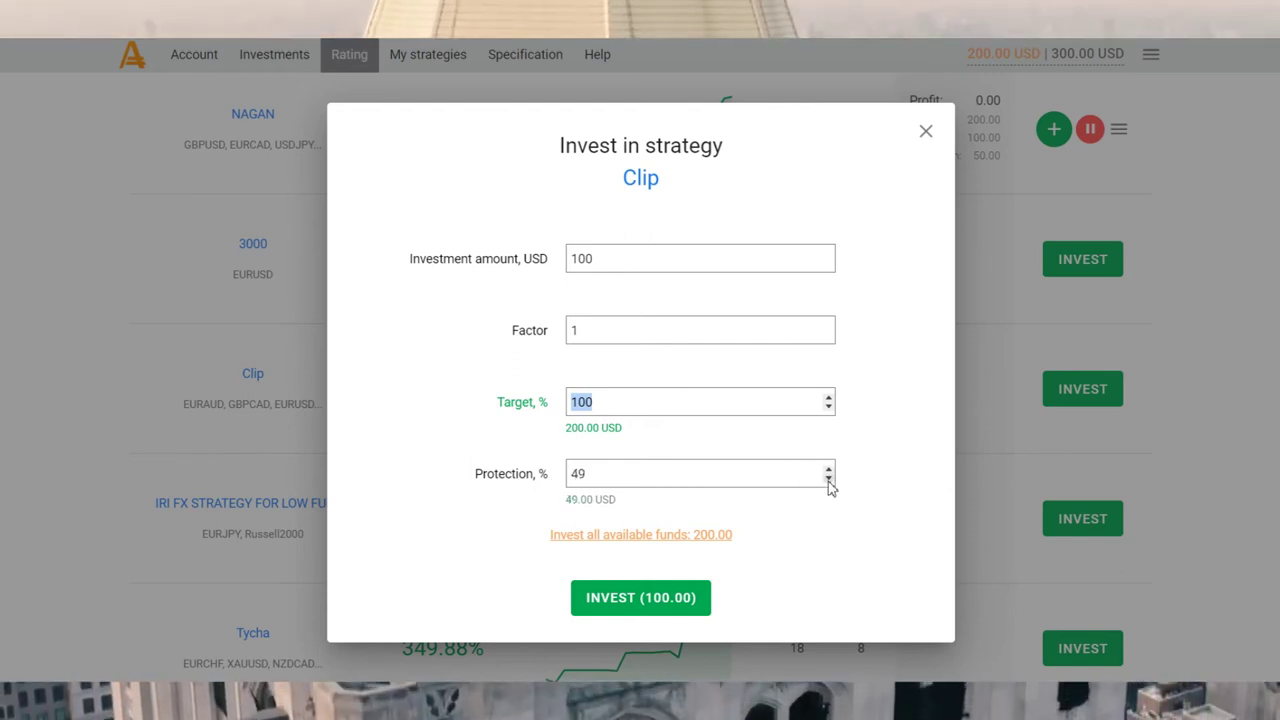
click(828, 484)
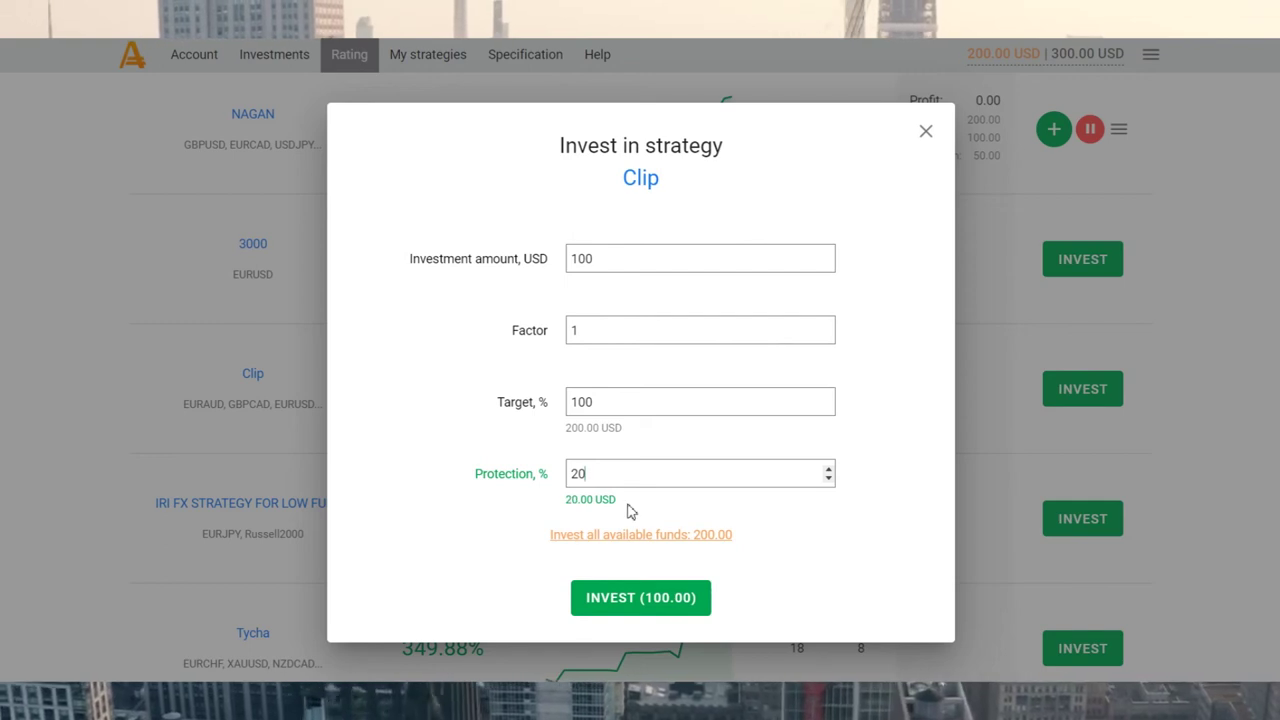
Confirm the 100.00 USD Clip investment and find it listed beside NAGAN.
click(648, 606)
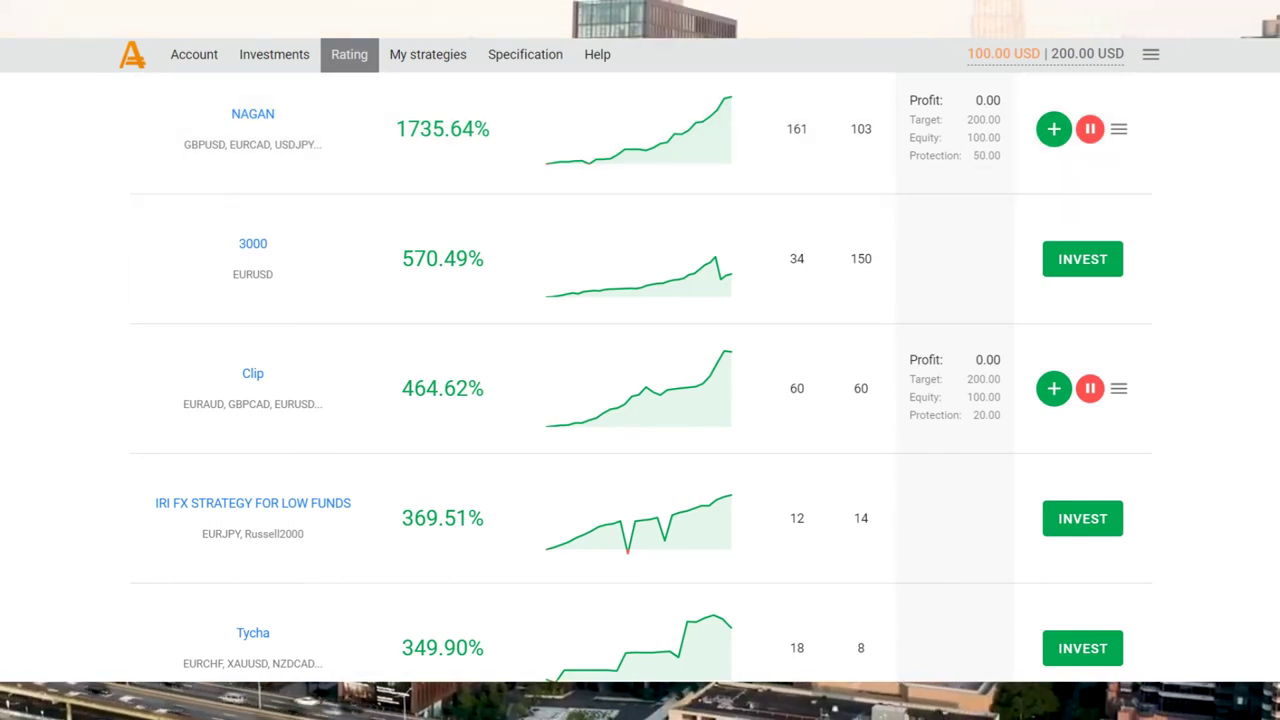
scroll(640, 380, down, 2)
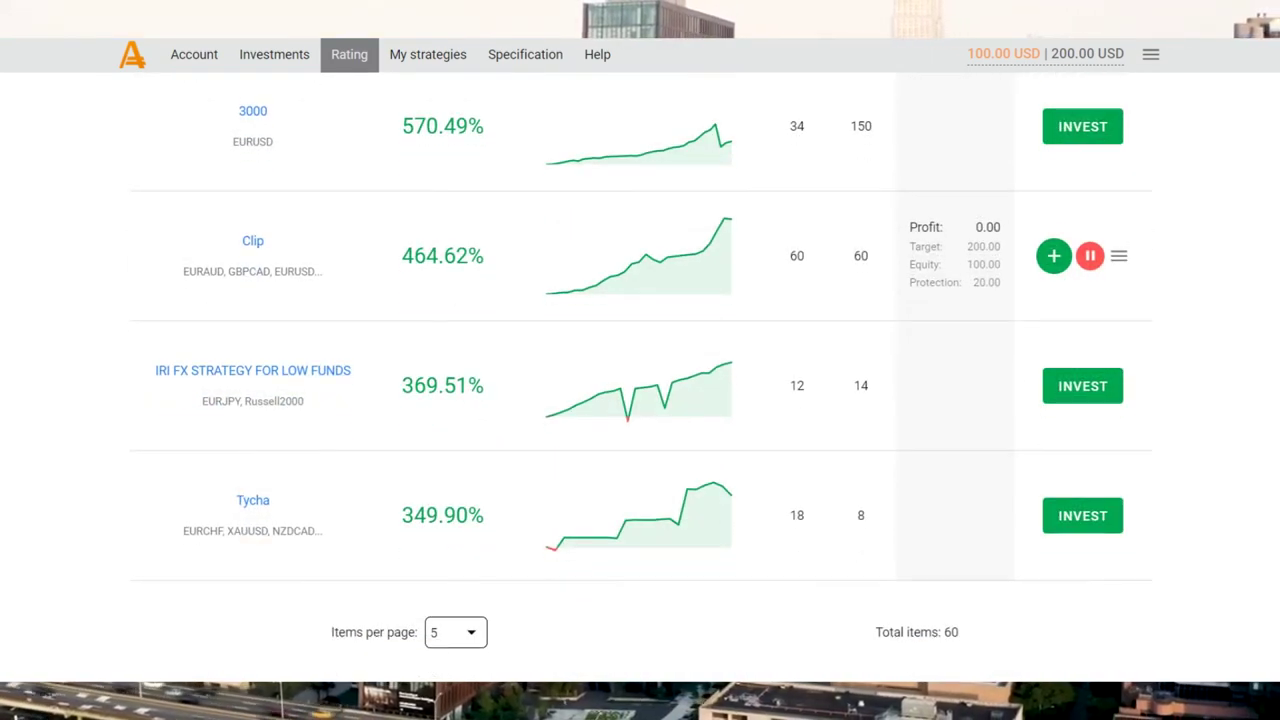
scroll(500, 271, down, 1)
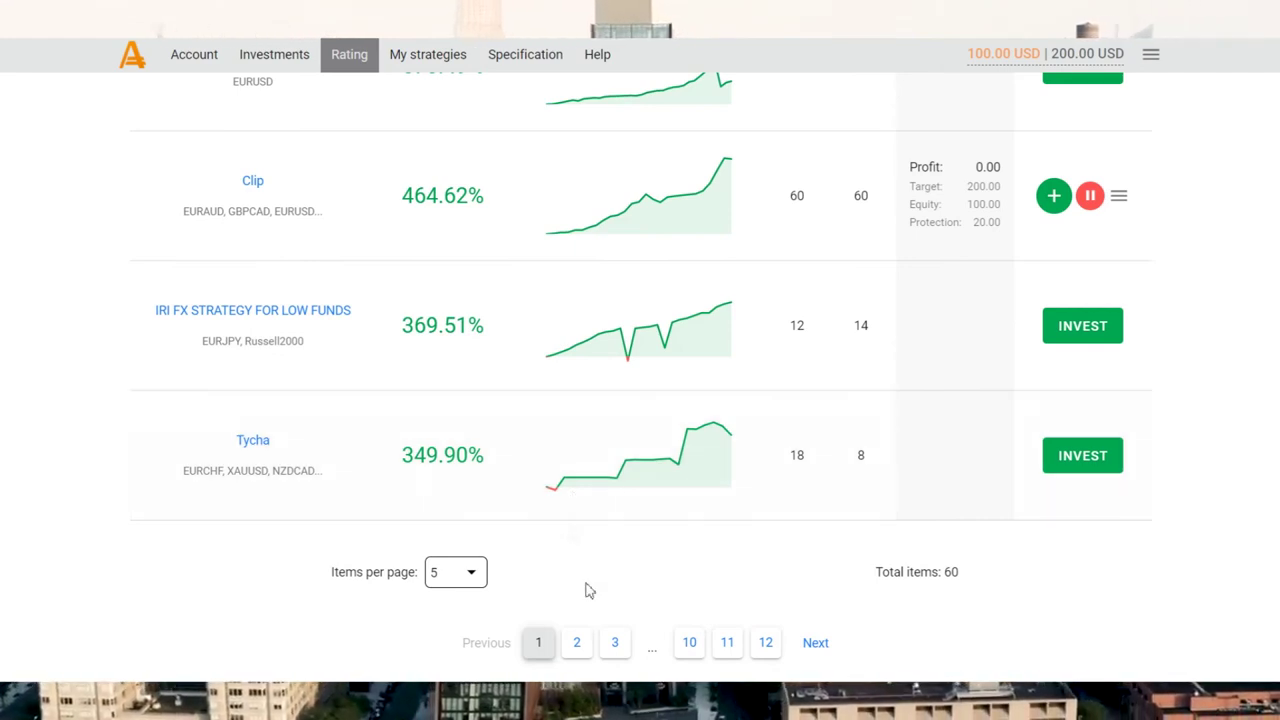
click(578, 643)
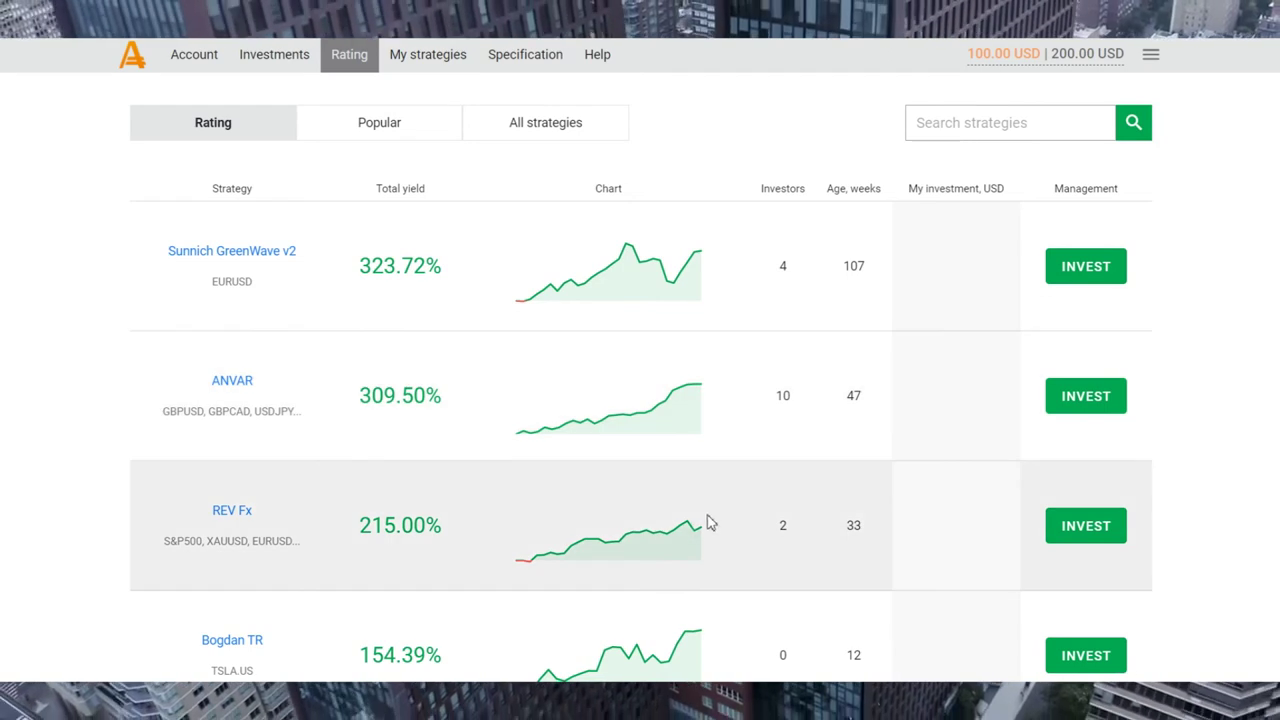
click(226, 388)
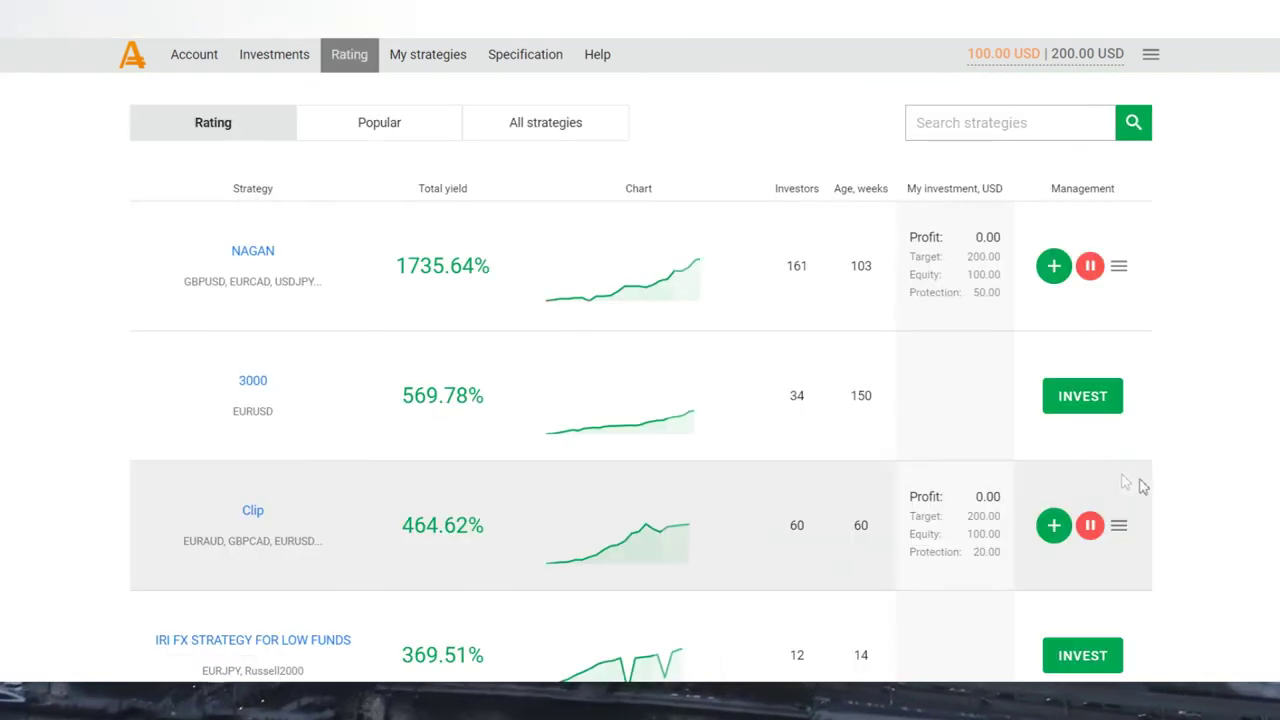
scroll(640, 400, down, 3)
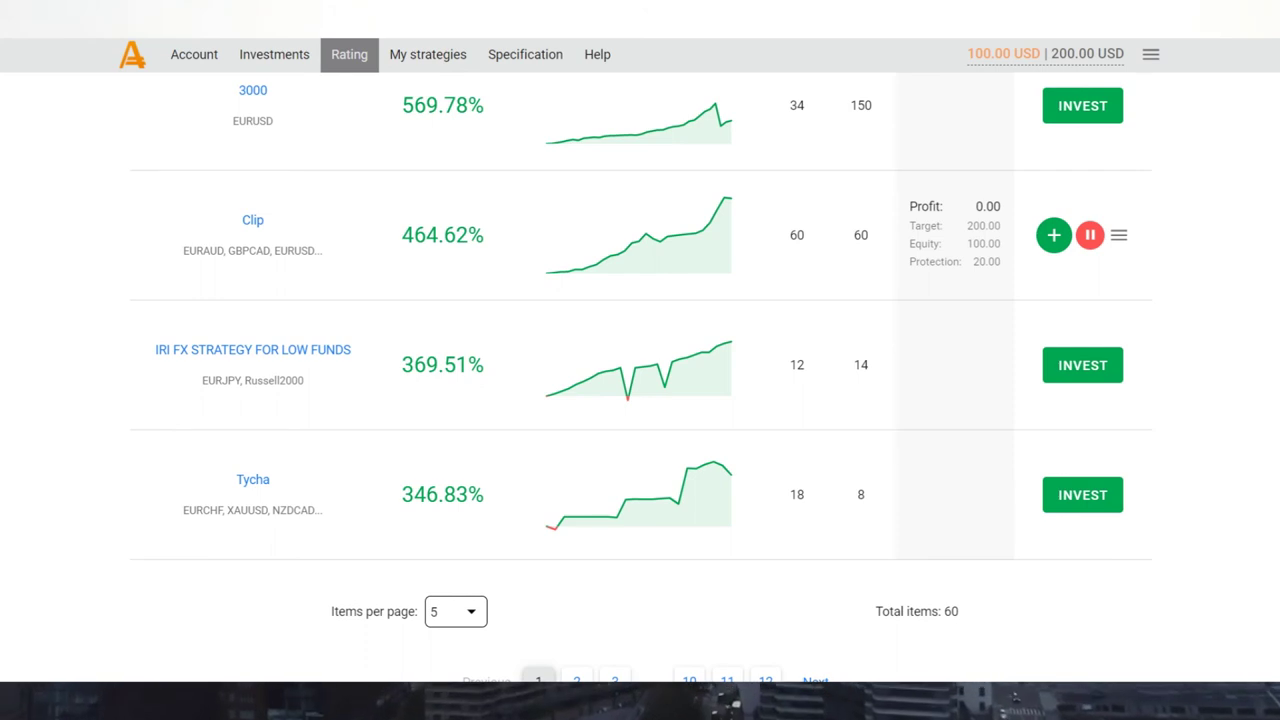
scroll(640, 378, up, 2)
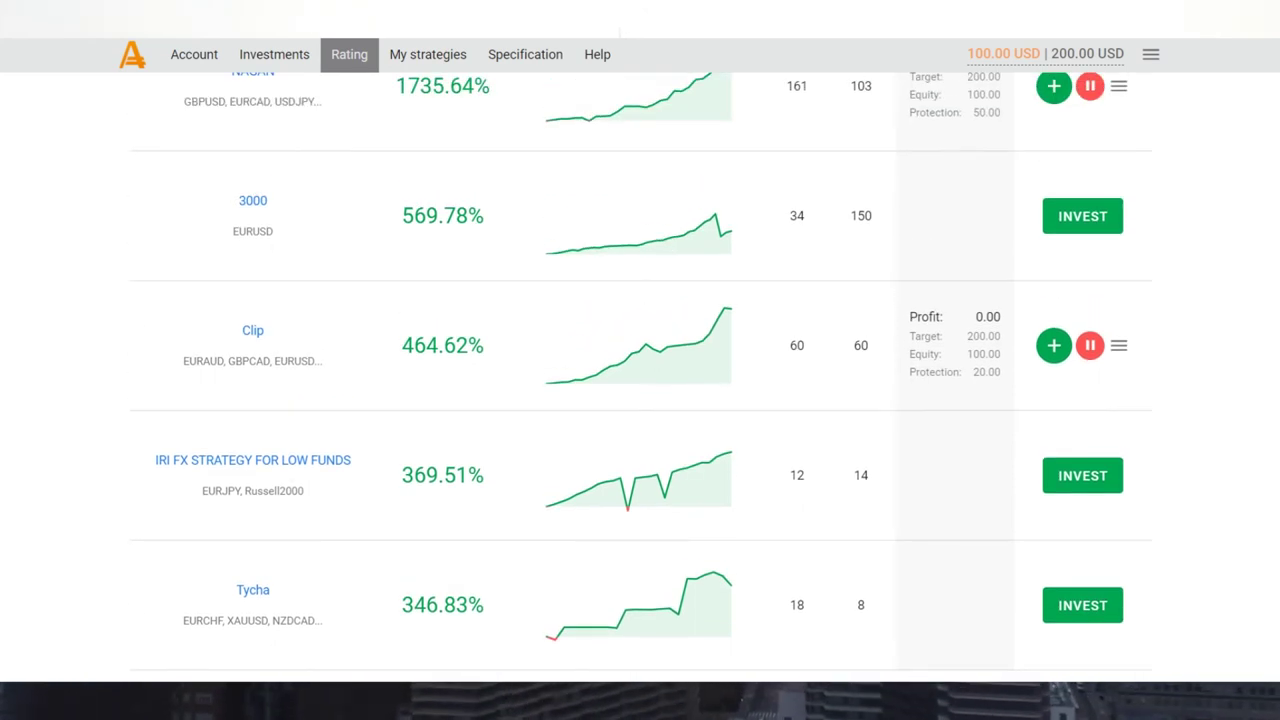
scroll(640, 372, down, 2)
scroll(640, 378, down, 2)
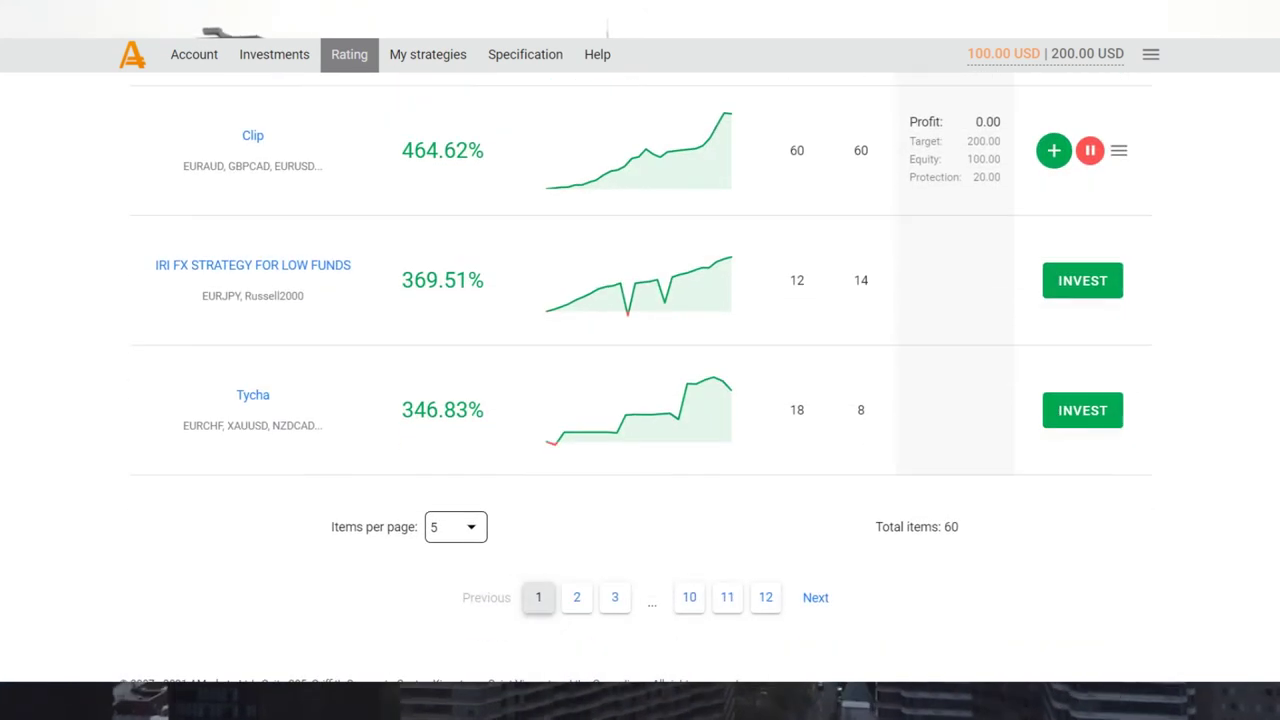
scroll(640, 378, up, 1)
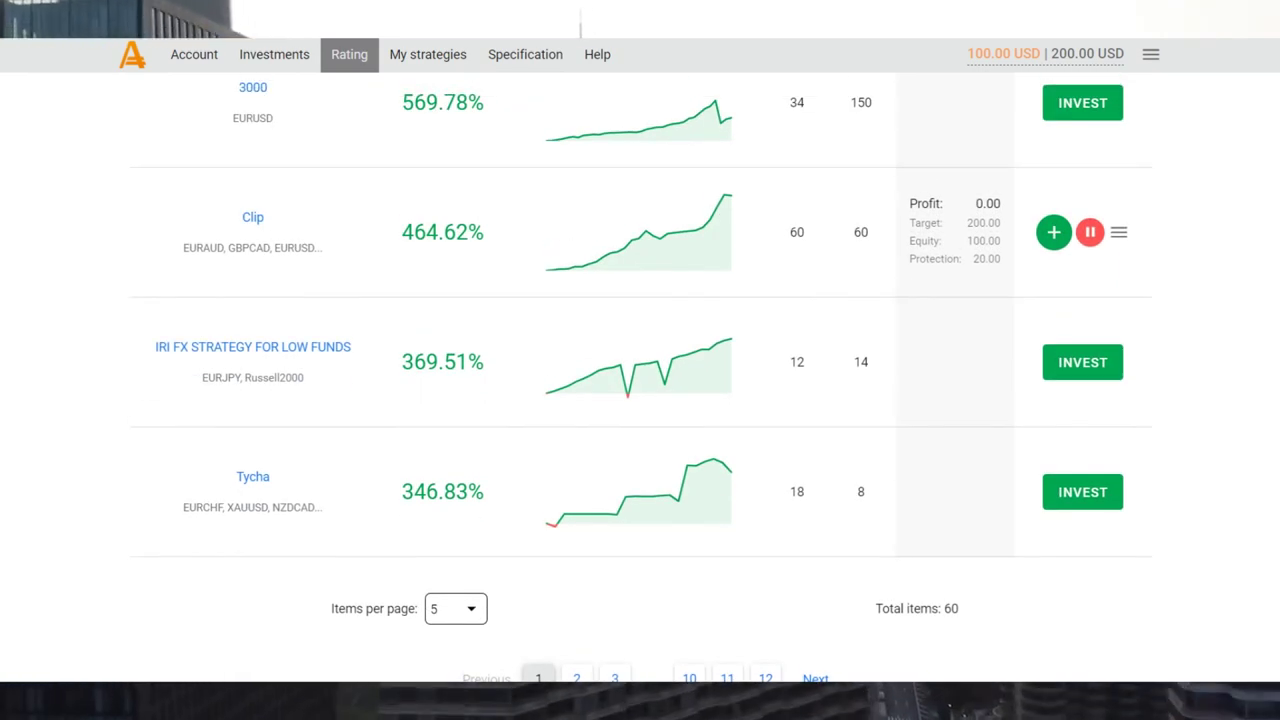
scroll(640, 372, up, 1)
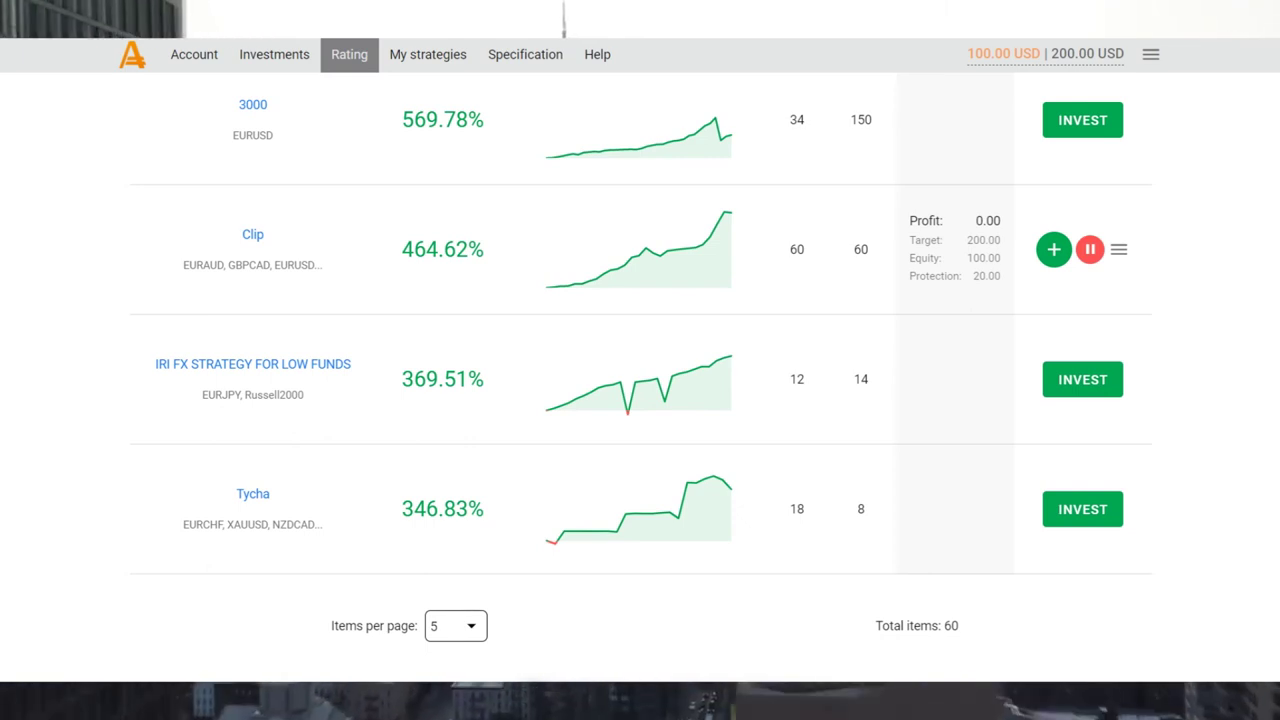
scroll(640, 372, up, 2)
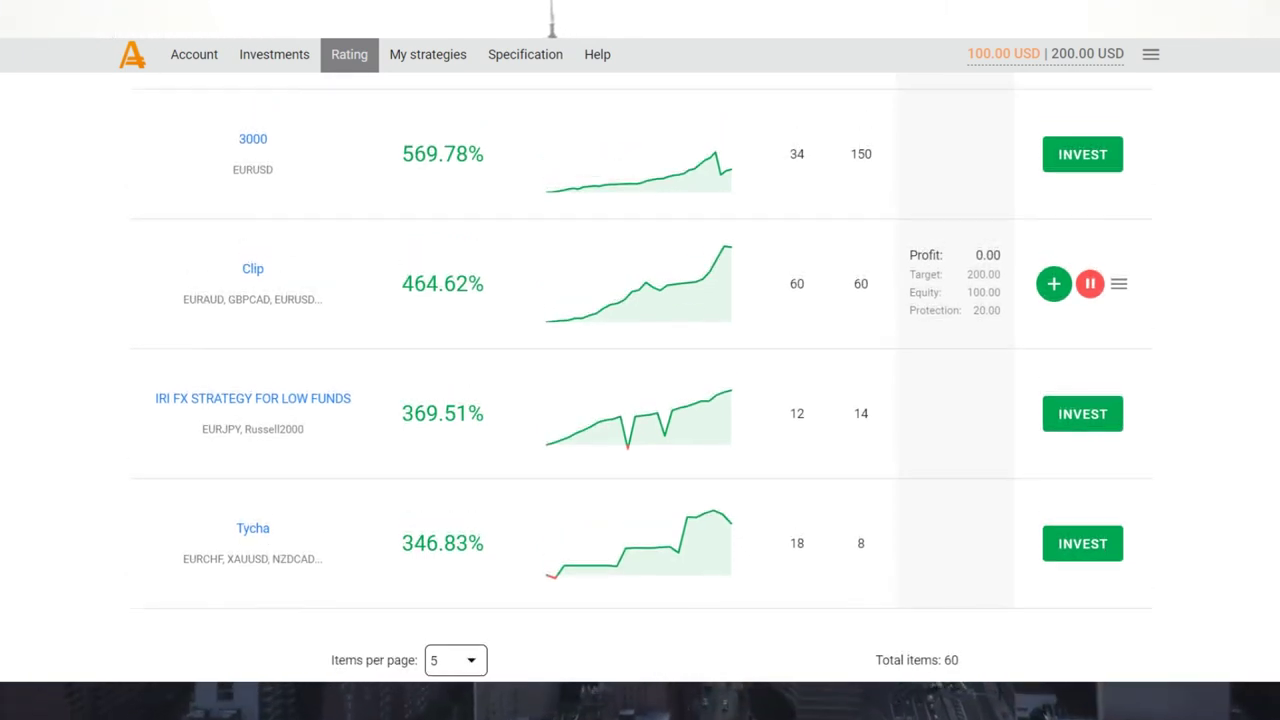
scroll(640, 380, up, 5)
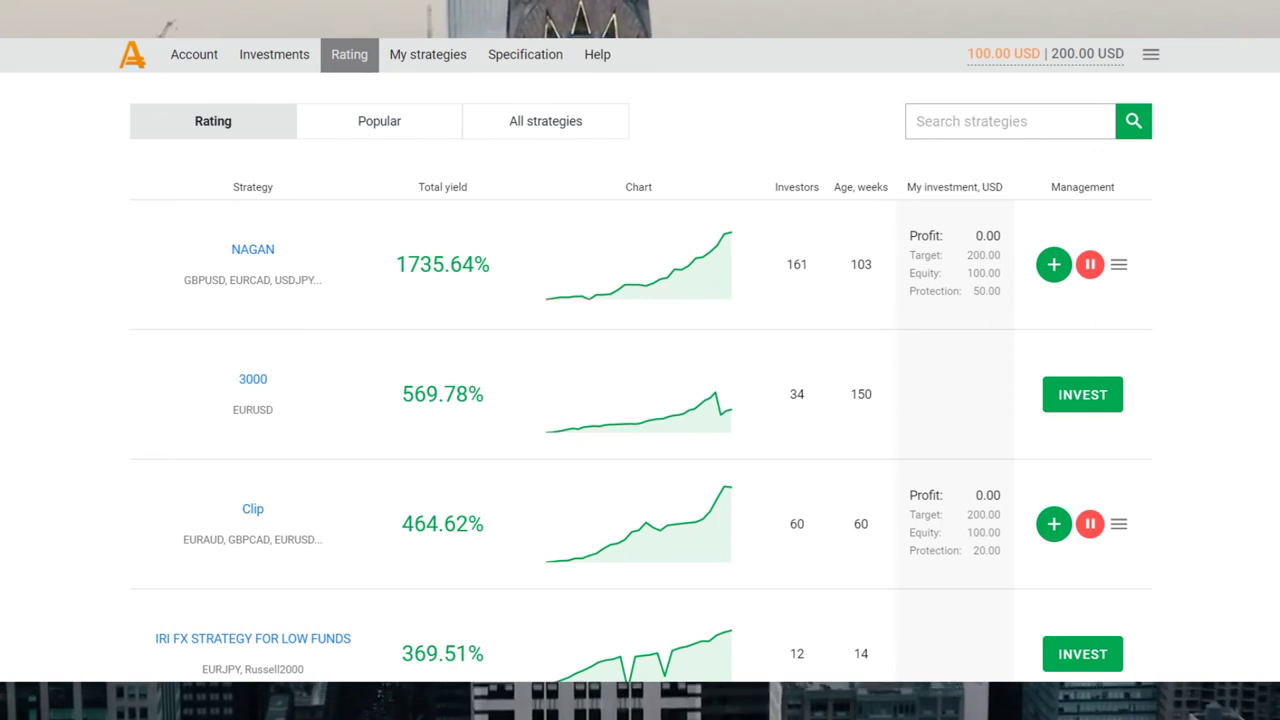
scroll(640, 380, down, 2)
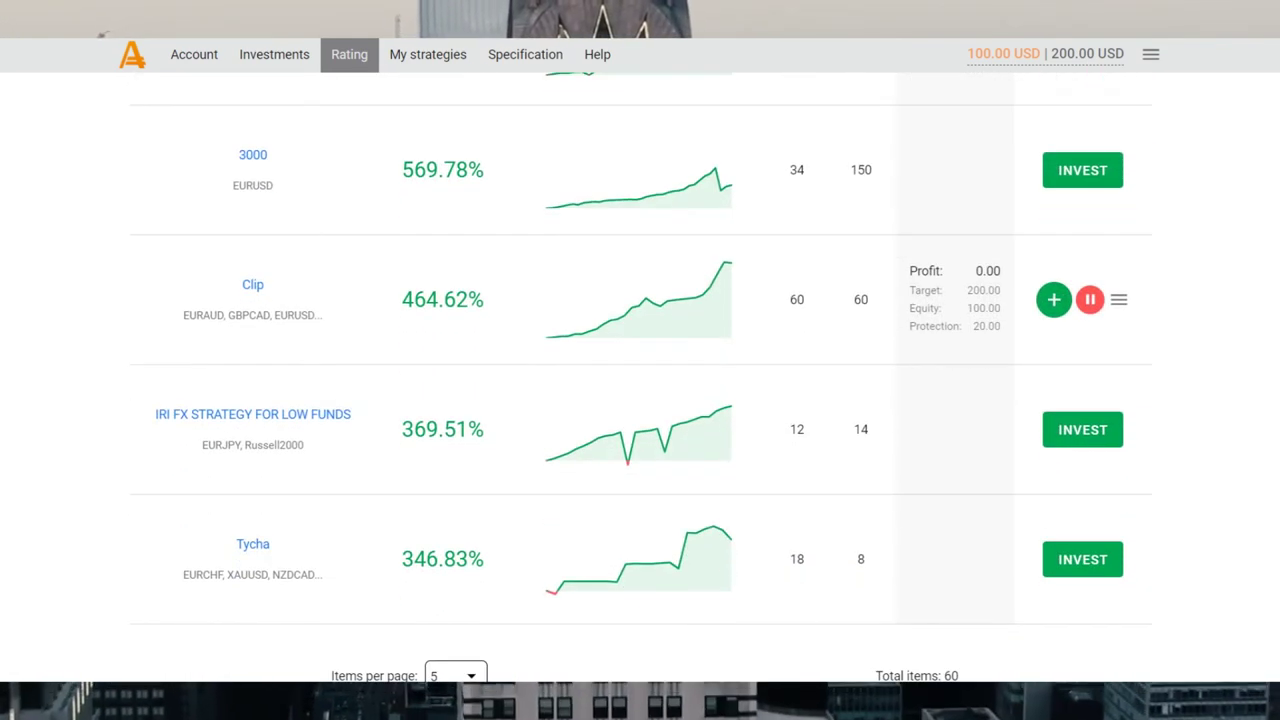
scroll(335, 222, up, 2)
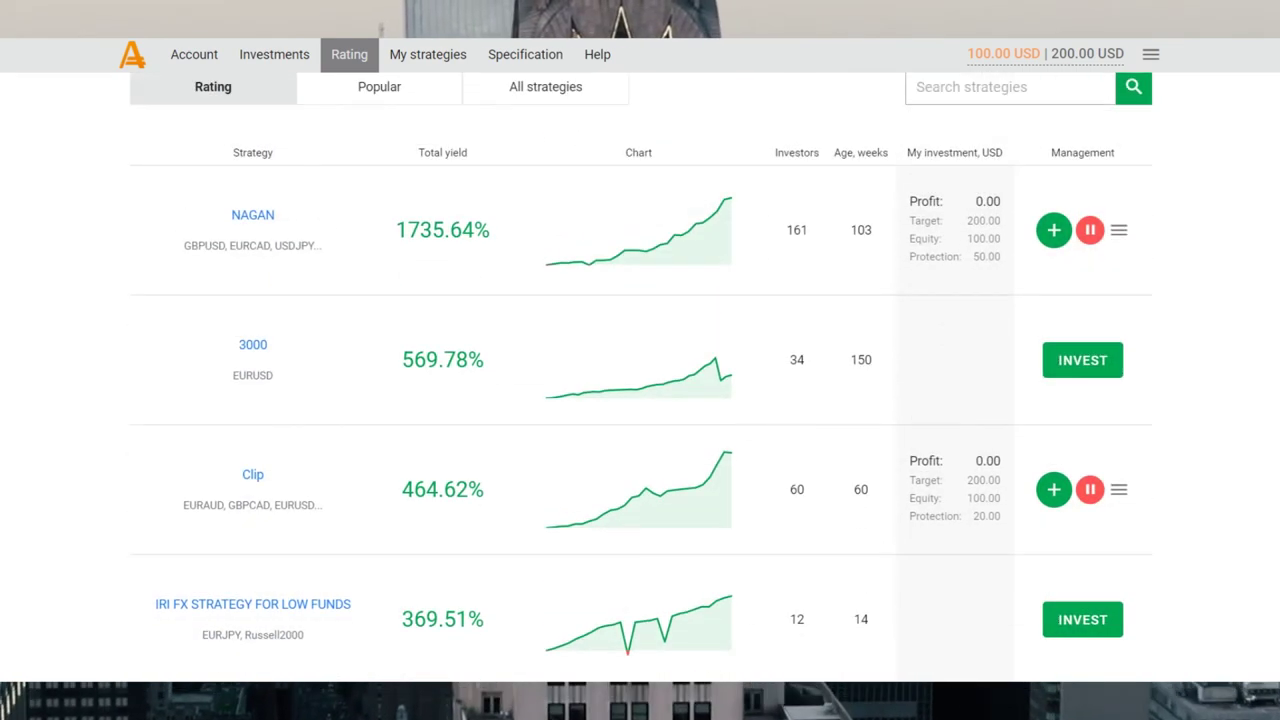